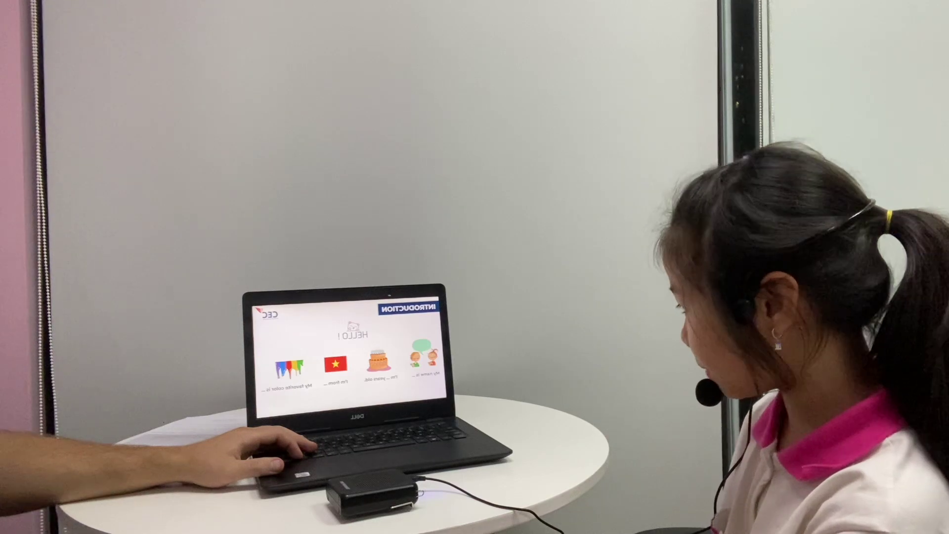
key("Right")
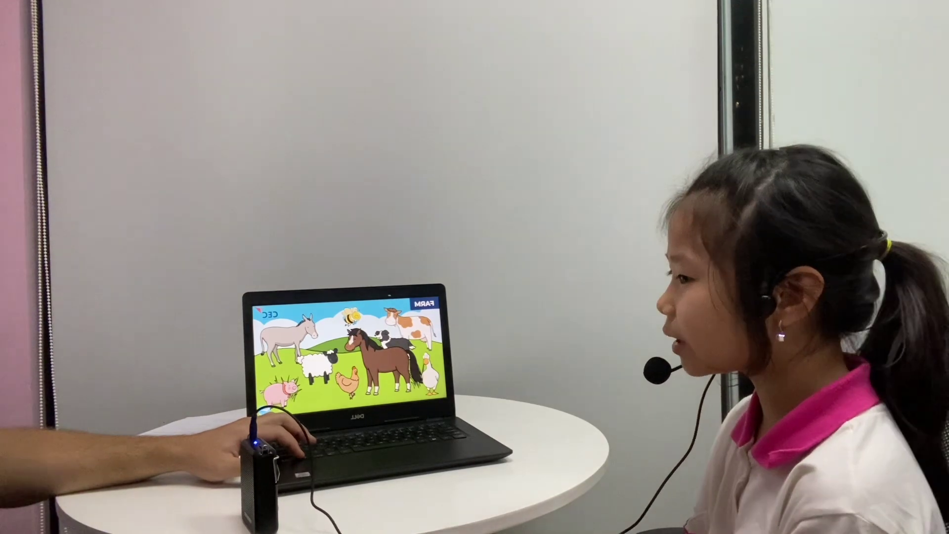
key("Right")
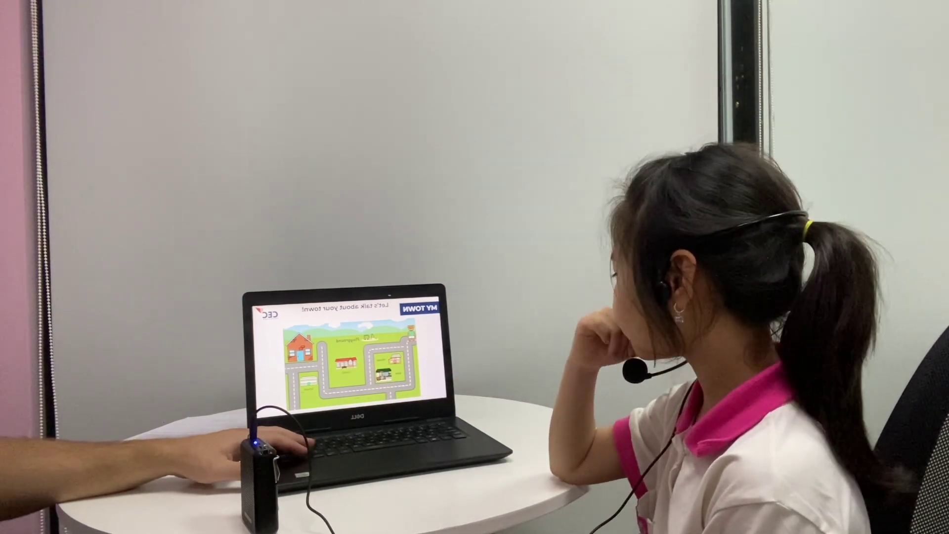
key("Right")
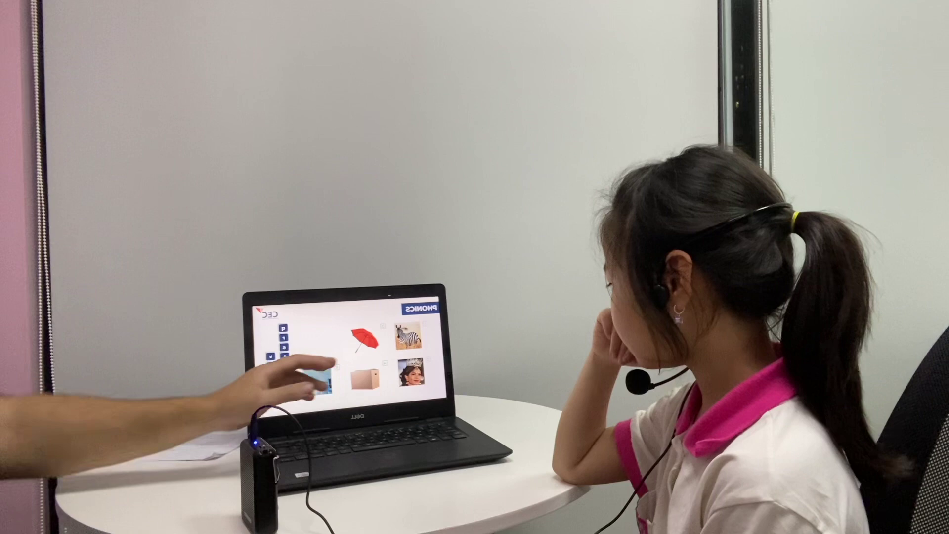